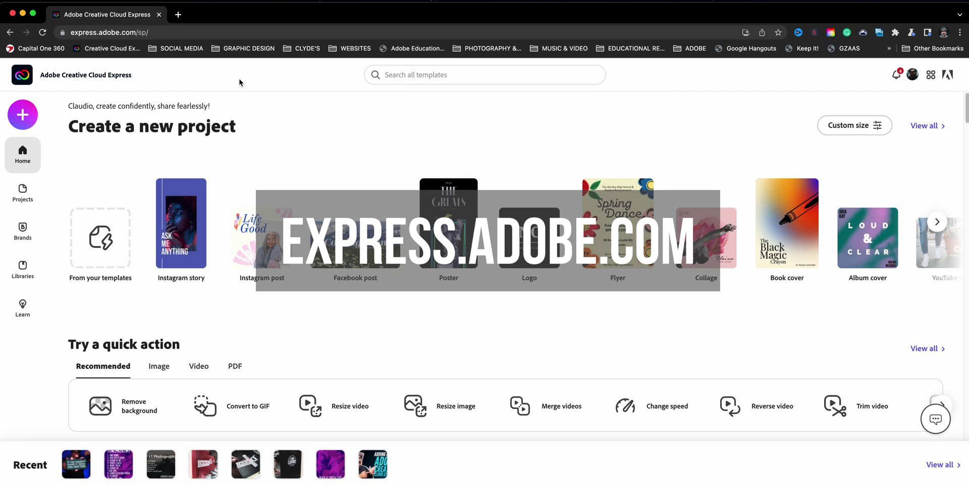
Step: Create a blank custom-size graphic project and name it SPACING-PARAGRAPH
{"action": "left_click", "coordinate": [19, 121]}
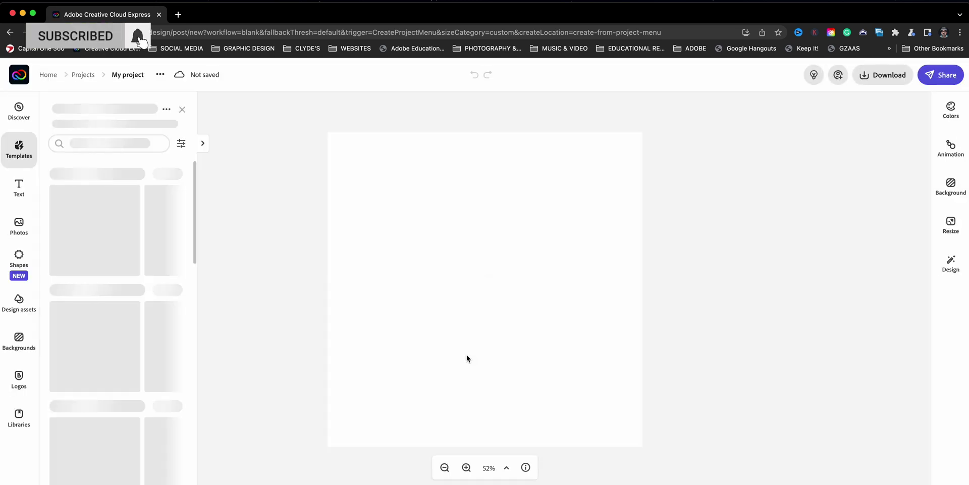
{"action": "left_click", "coordinate": [141, 76]}
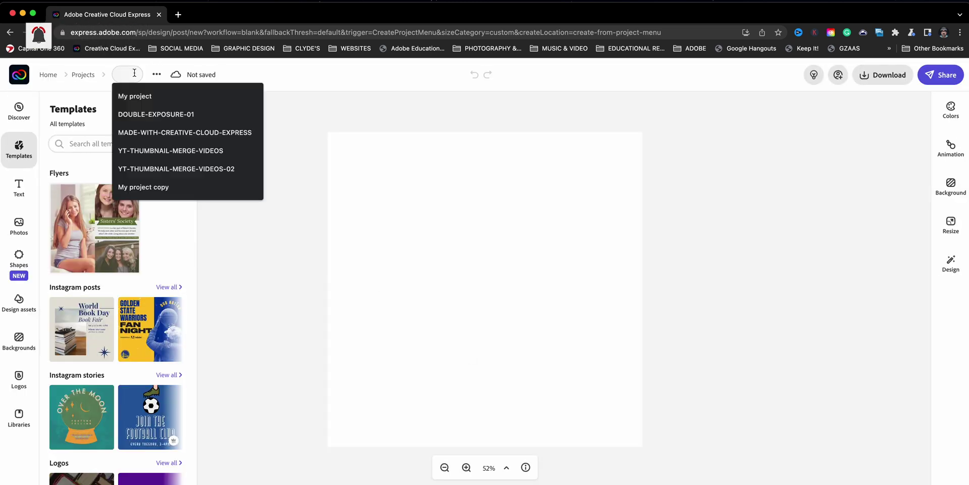
{"action": "type", "text": "s"}
{"action": "key", "text": "BackSpace"}
{"action": "type", "text": "SPAC"}
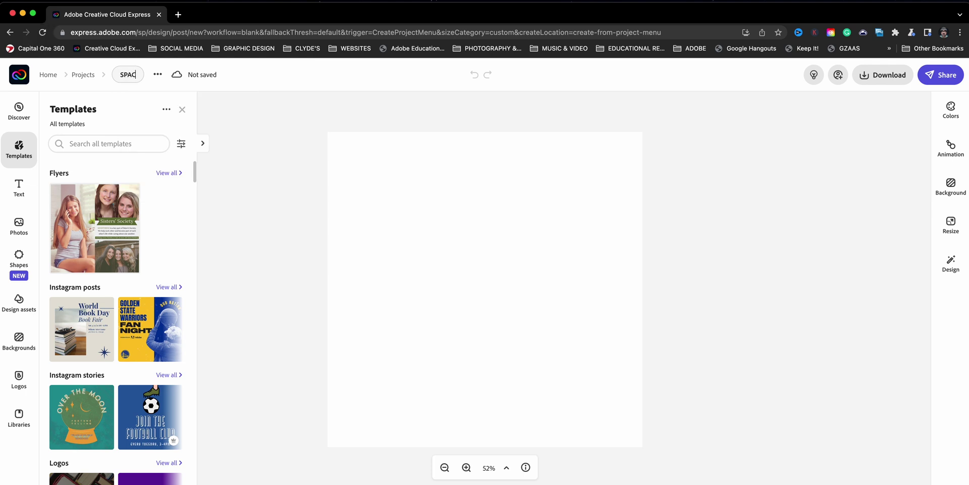
{"action": "type", "text": "ING-PARA"}
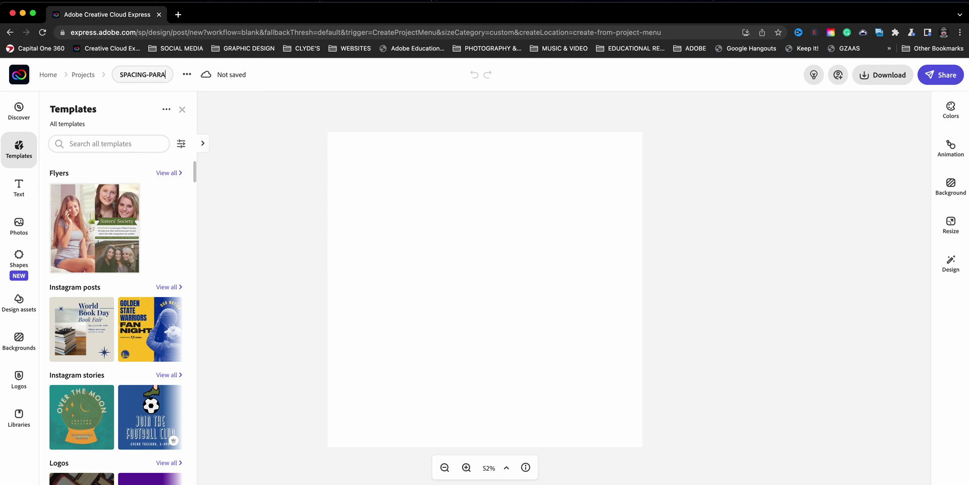
{"action": "type", "text": "GRAPHS"}
{"action": "key", "text": "Return"}
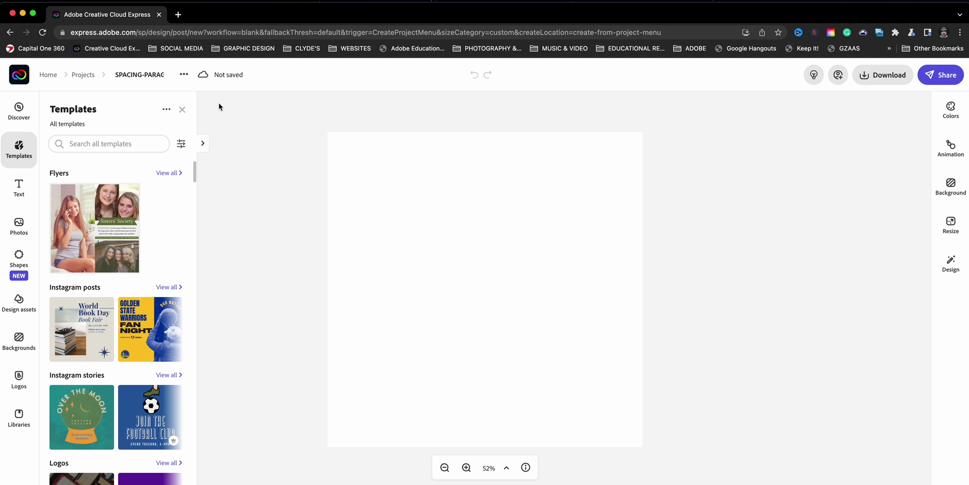
{"action": "left_click", "coordinate": [29, 194]}
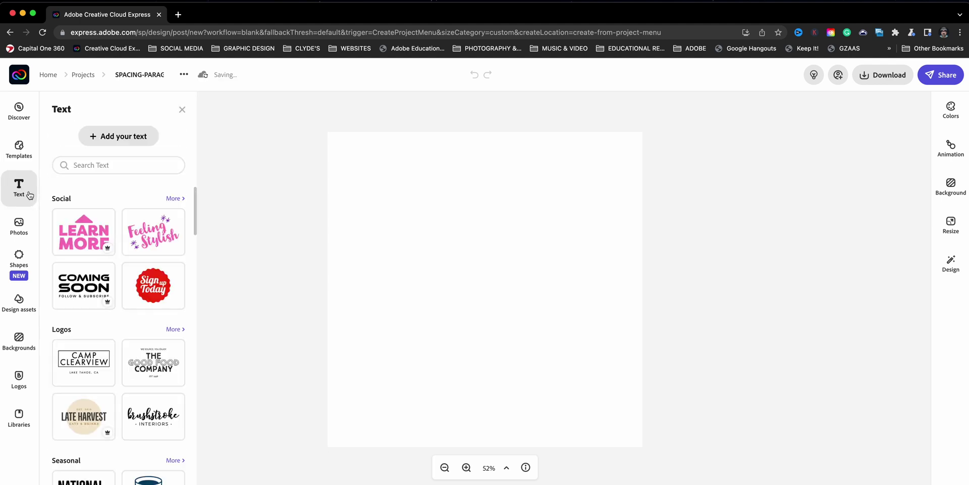
Step: Add a text box near the top and replace its placeholder with the pasted Lorem ipsum paragraph
{"action": "left_click", "coordinate": [151, 137]}
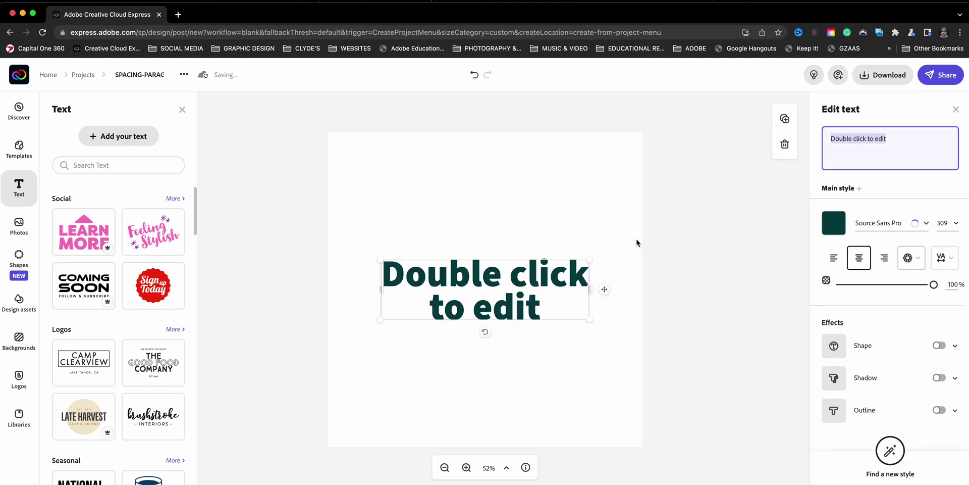
{"action": "left_click_drag", "start_coordinate": [475, 277], "coordinate": [464, 213]}
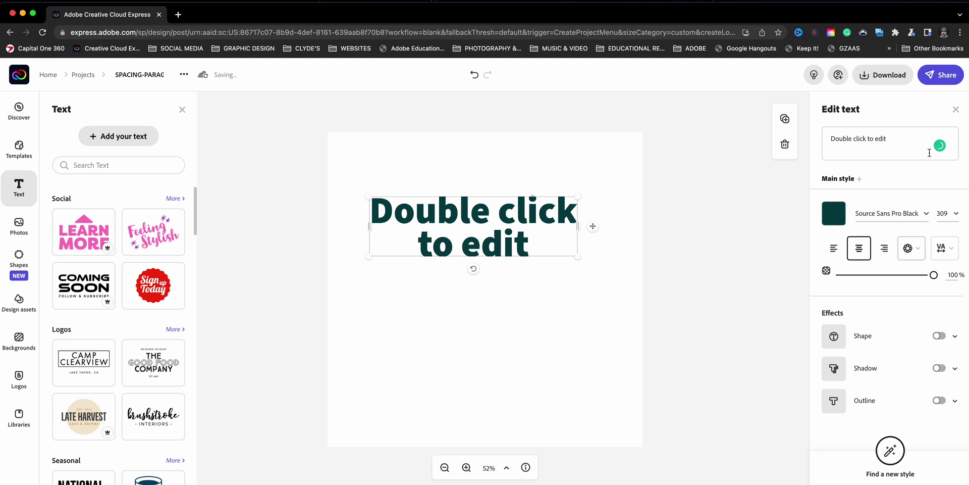
{"action": "left_click", "coordinate": [888, 144]}
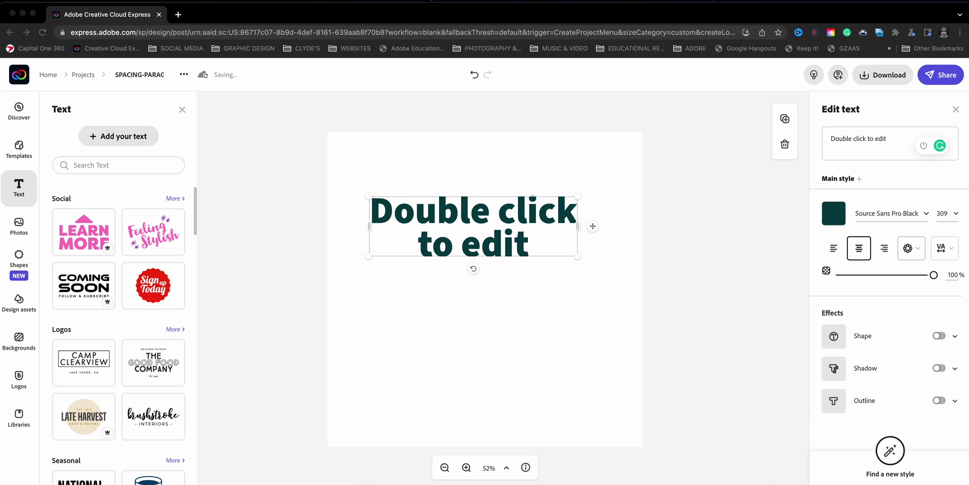
{"action": "left_click", "coordinate": [894, 158]}
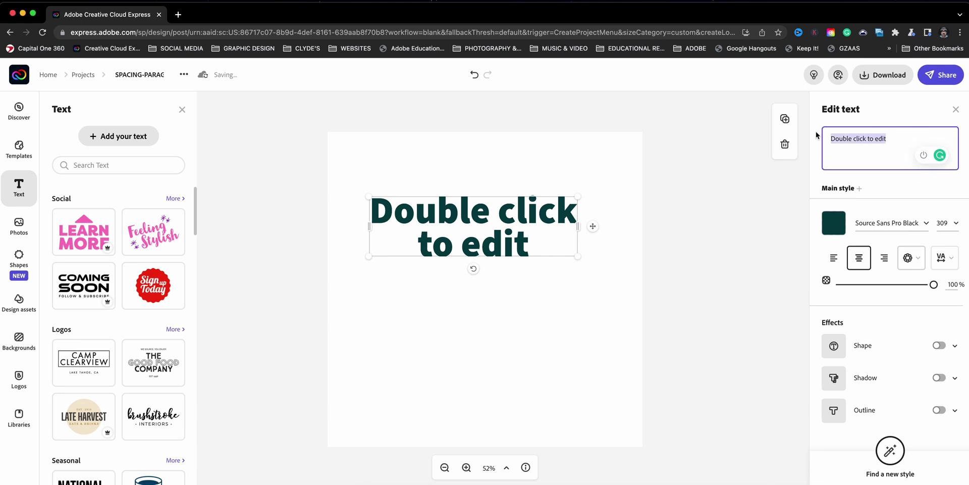
{"action": "type", "text": "Lorem ipsum dolor sit amet, consectetur adipiscing elit, sed do eiusmod tempor incididunt ut labore et dolore magna aliqua. Ut enim ad minim veniam, quis nostrud exercitation ullamco laboris nisi ut aliquip ex ea commodo consequat. Duis aute irure dolor in reprehenderit in voluptate velit esse cillum dolore eu fugiat nulla pariatur. Excepteur sint occaecat cupidatat non proident, sunt in culpa qui officia deserunt mollit anim id est laborum."}
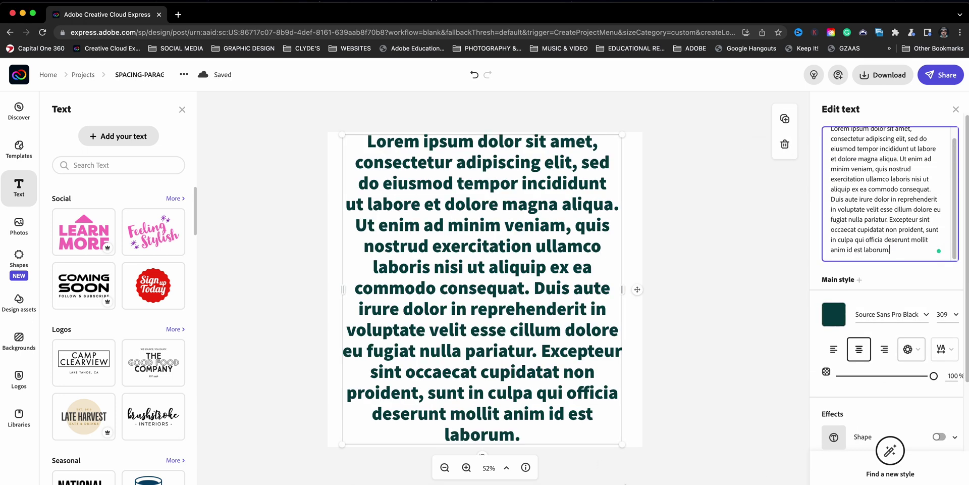
Step: Widen and centre the Lorem ipsum paragraph so it spans the page width
{"action": "left_click_drag", "start_coordinate": [622, 444], "coordinate": [657, 304]}
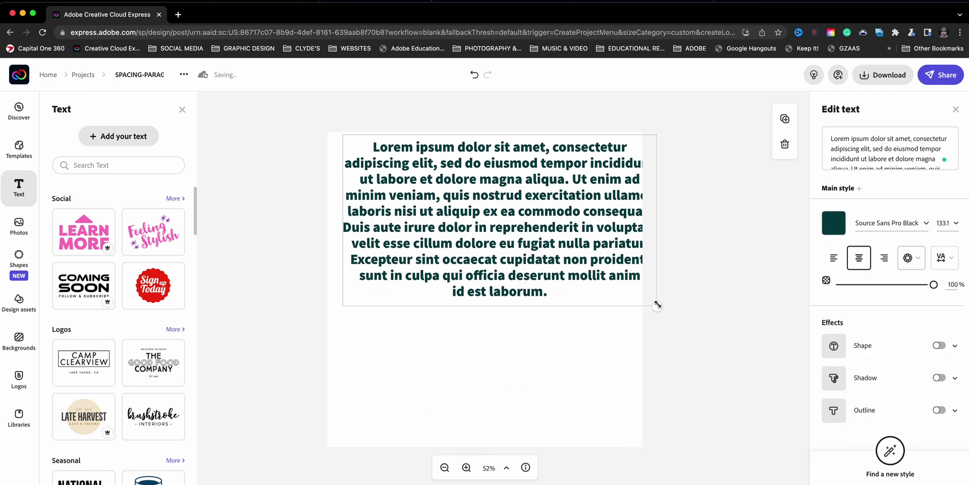
{"action": "left_click_drag", "start_coordinate": [644, 260], "coordinate": [632, 297]}
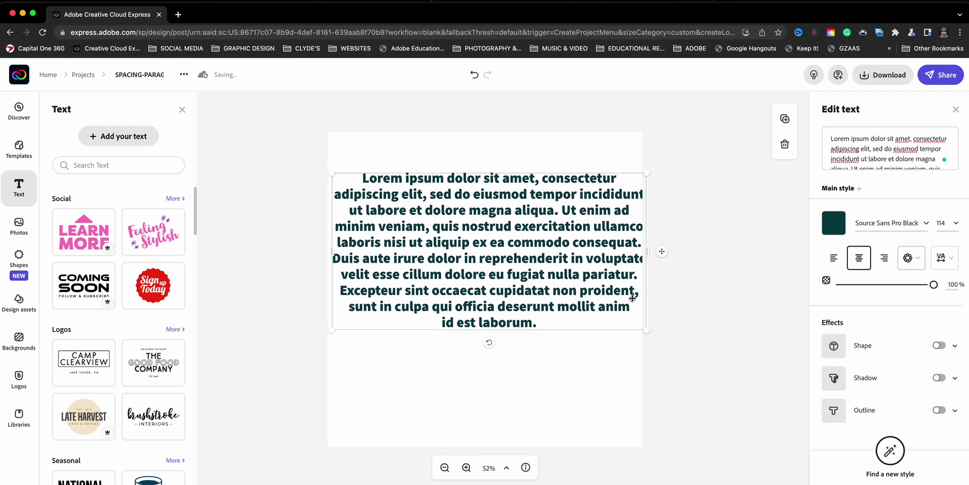
{"action": "left_click_drag", "start_coordinate": [647, 330], "coordinate": [633, 323]}
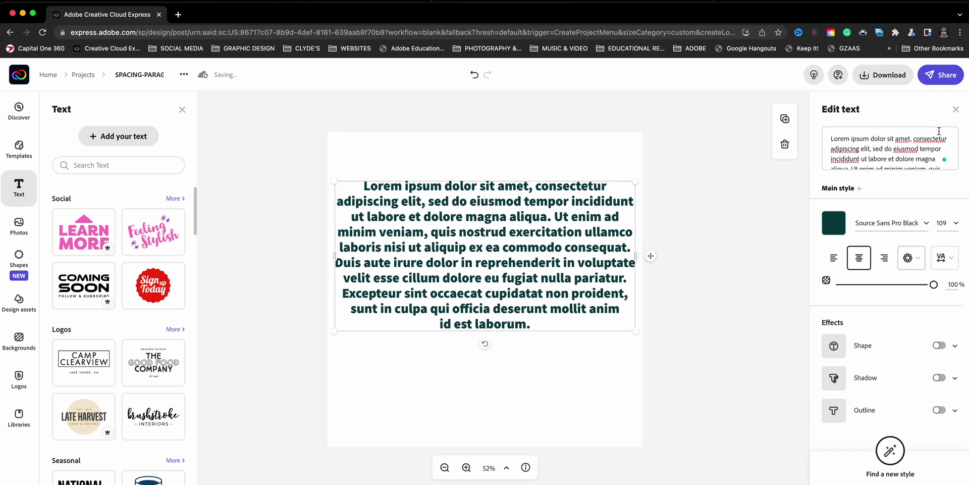
{"action": "left_click", "coordinate": [931, 150]}
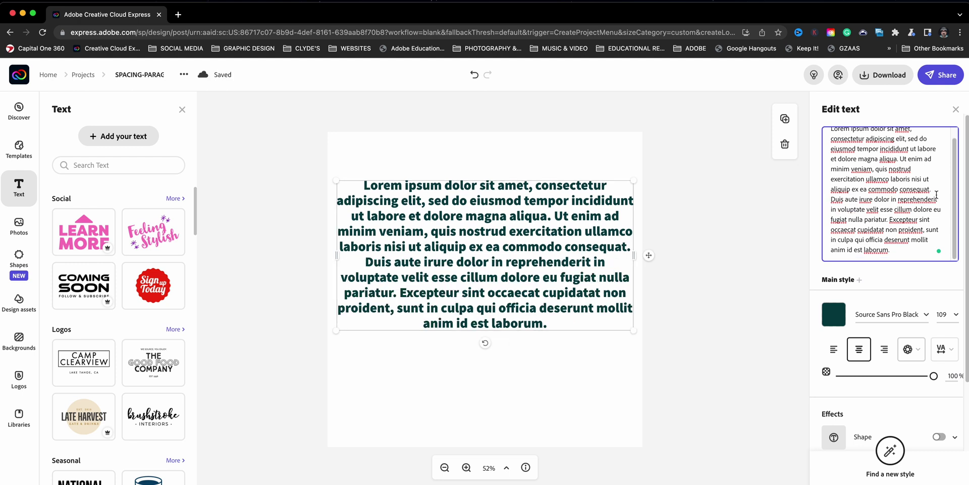
Step: Add period spacer lines before 'Duis aute irure' and after 'Excepteur sint'
{"action": "key", "text": "Return"}
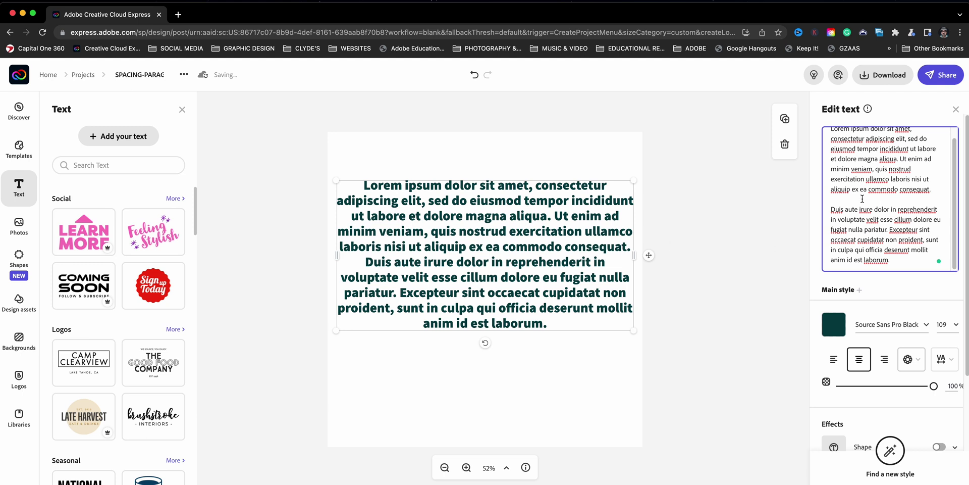
{"action": "type", "text": "."}
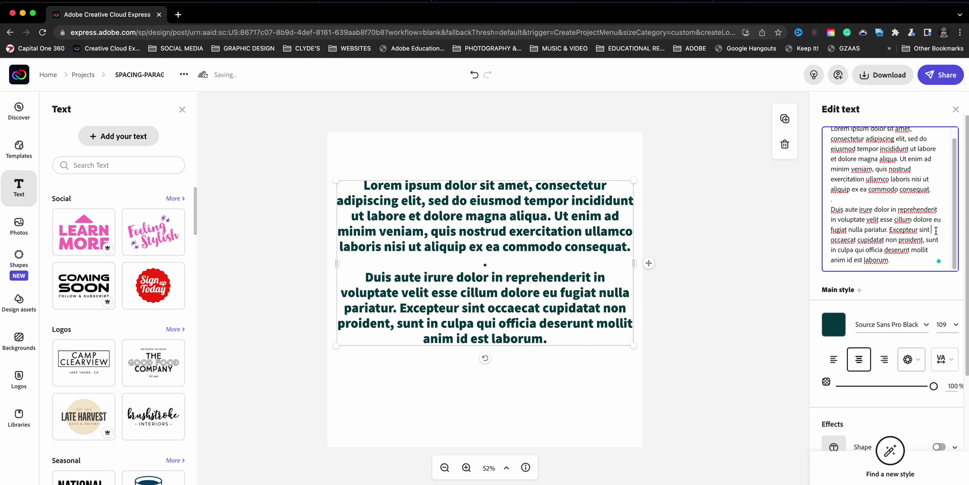
{"action": "key", "text": "BackSpace"}
{"action": "type", "text": "."}
{"action": "key", "text": "Return"}
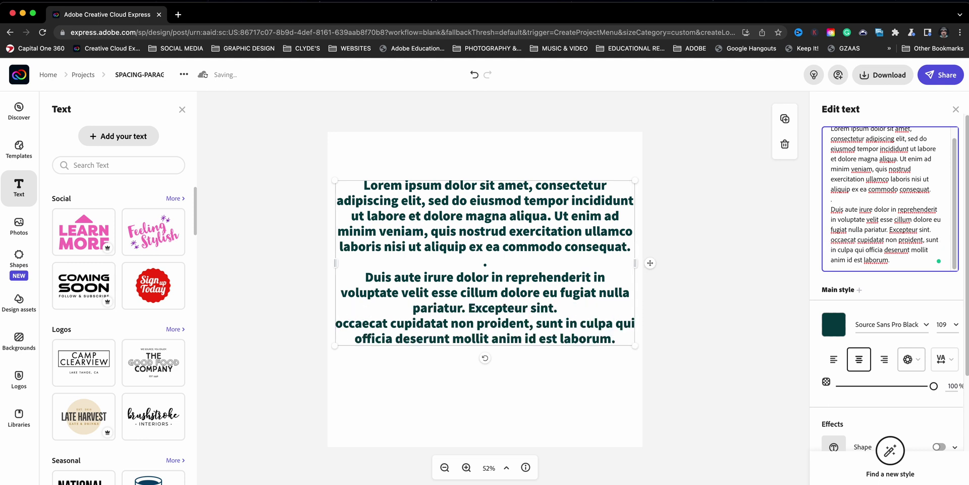
{"action": "key", "text": "Return"}
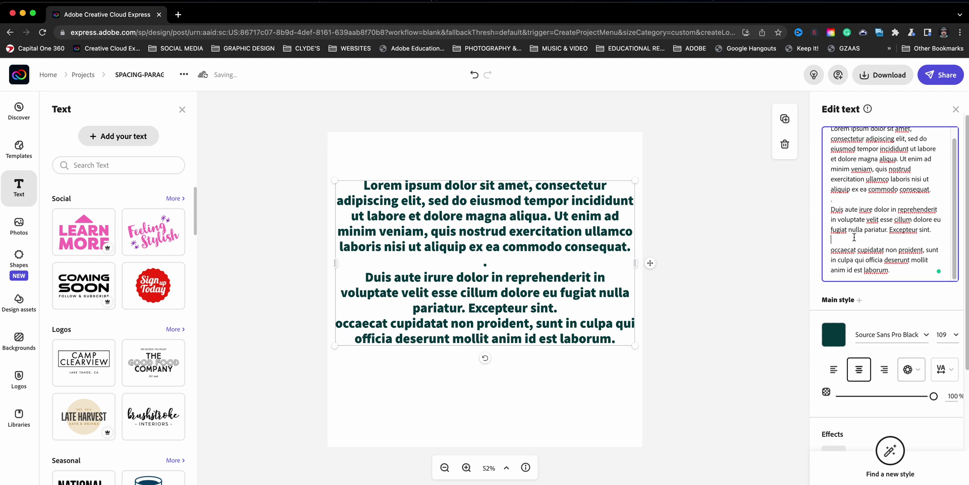
{"action": "type", "text": "."}
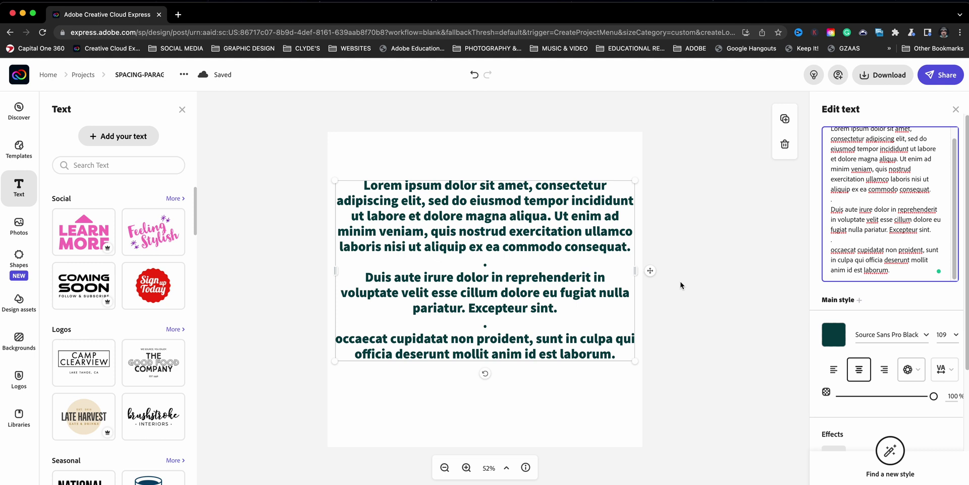
Step: Shrink the text box so the text reflows, and make the page background light blue
{"action": "mouse_move", "coordinate": [635, 361]}
{"action": "left_mouse_down"}
{"action": "mouse_move", "coordinate": [580, 325]}
{"action": "mouse_move", "coordinate": [629, 411]}
{"action": "left_mouse_up"}
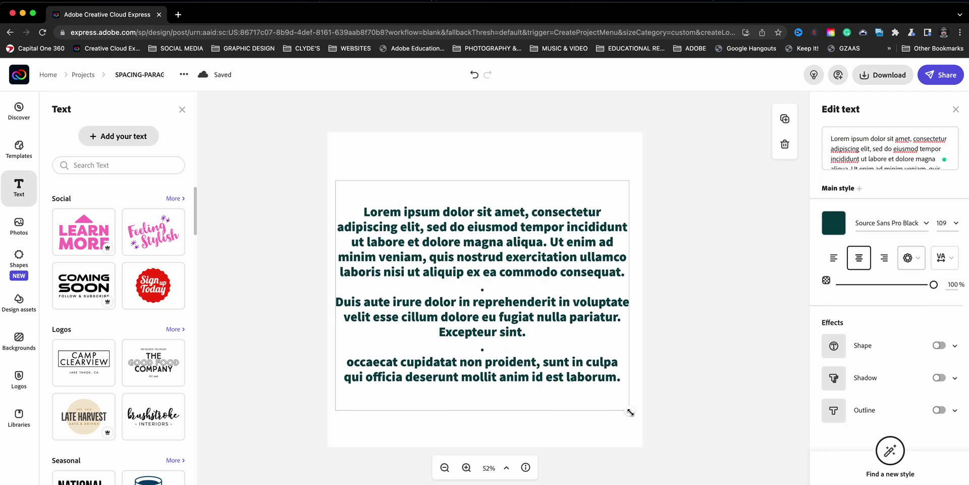
{"action": "left_click", "coordinate": [605, 171]}
{"action": "left_click", "coordinate": [833, 141]}
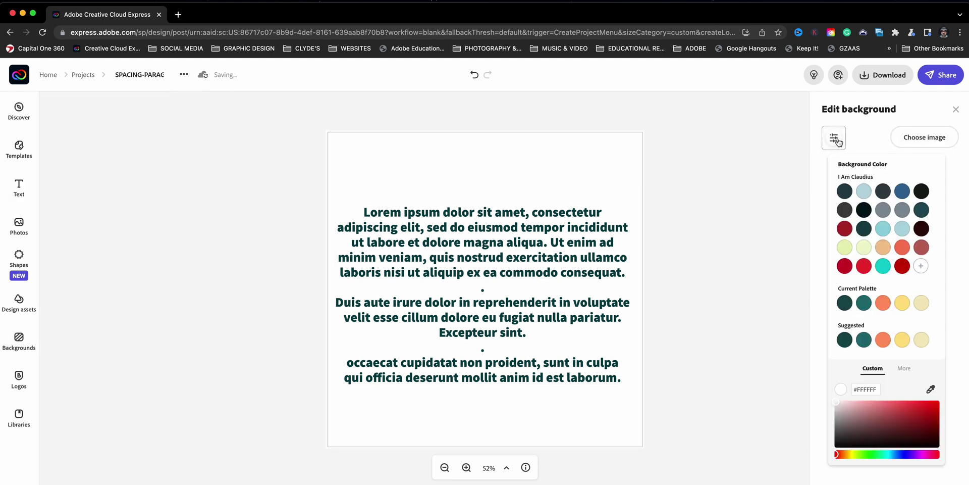
{"action": "left_click", "coordinate": [864, 195]}
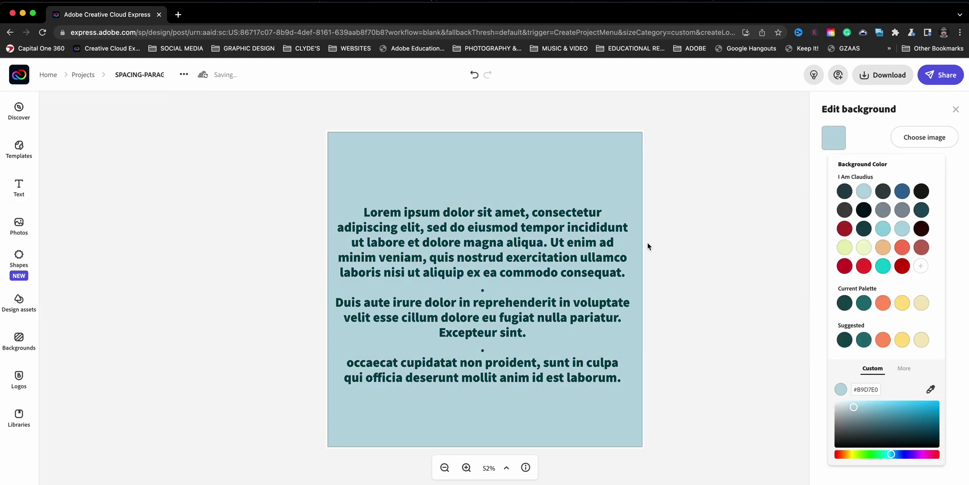
Step: Move the text block slightly up and make the paragraph text black
{"action": "left_click", "coordinate": [617, 258]}
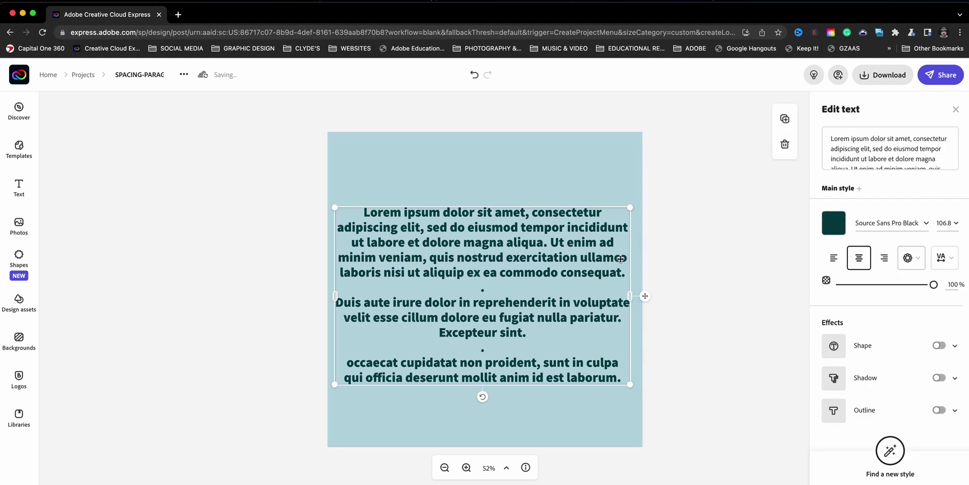
{"action": "left_click_drag", "start_coordinate": [596, 254], "coordinate": [599, 242]}
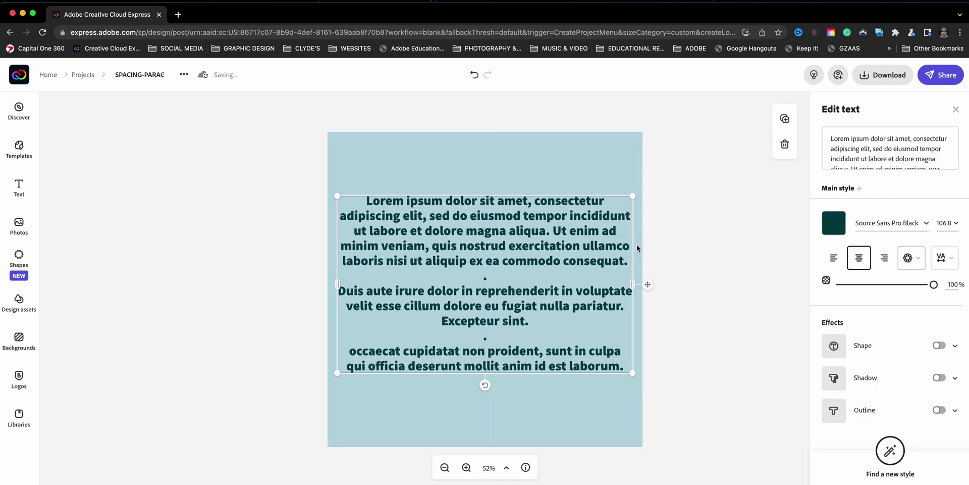
{"action": "left_click", "coordinate": [833, 224]}
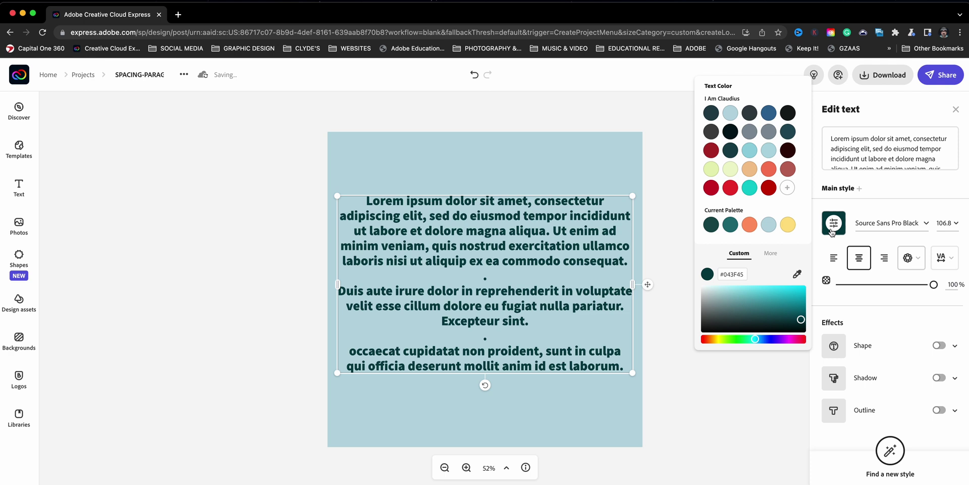
{"action": "left_click", "coordinate": [769, 254]}
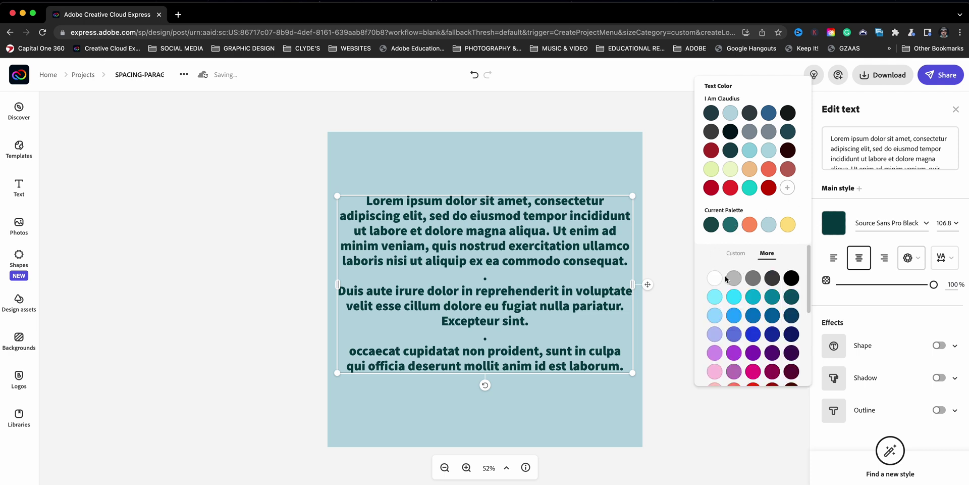
{"action": "left_click", "coordinate": [787, 283]}
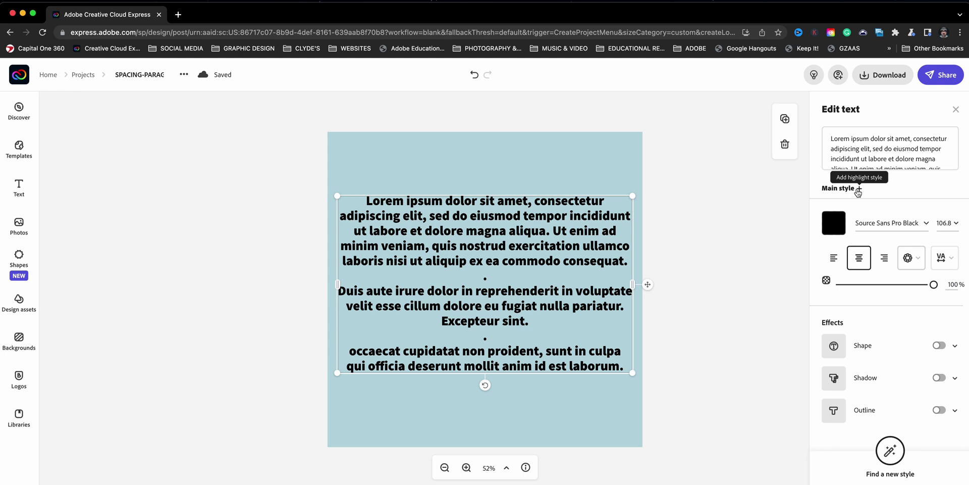
Step: Add a light blue Highlight style, applied to the spacer periods but not to 'Lorem'
{"action": "left_click", "coordinate": [858, 189]}
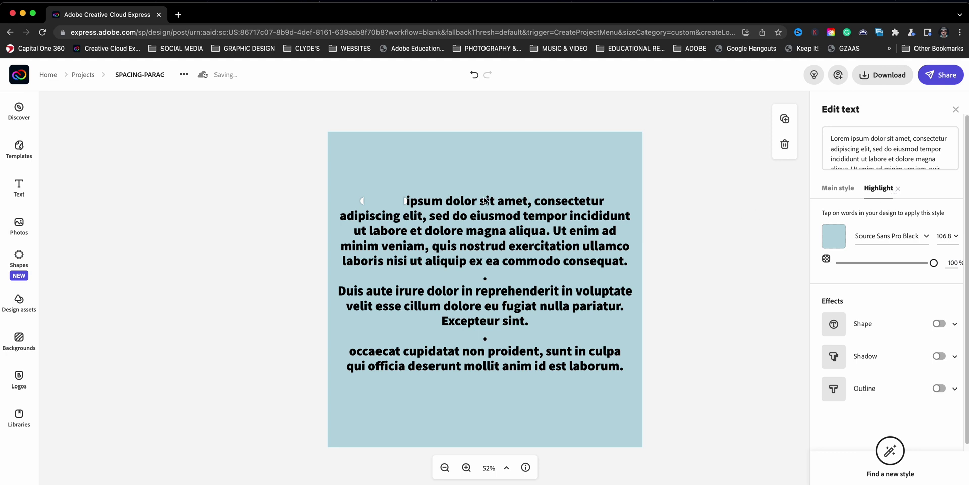
{"action": "left_click", "coordinate": [391, 202]}
{"action": "left_click", "coordinate": [717, 317]}
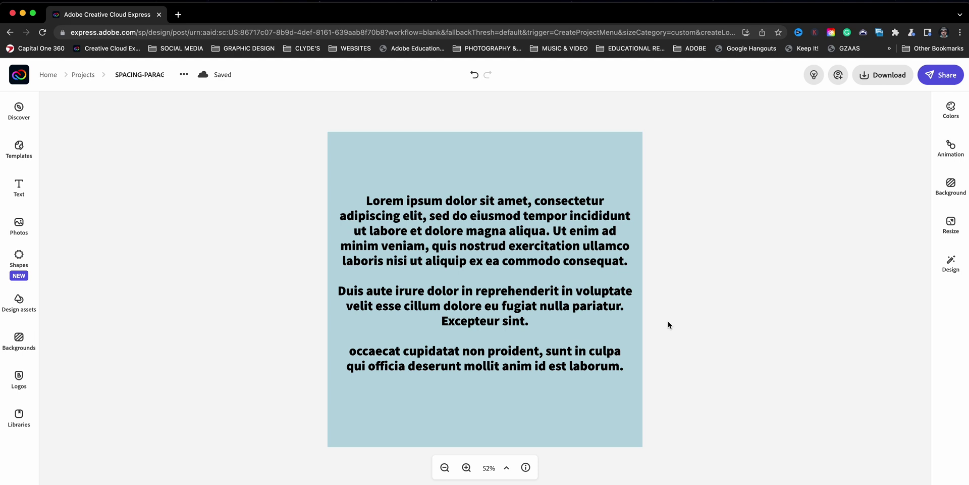
Step: Change the page background colour to white
{"action": "left_click", "coordinate": [610, 310]}
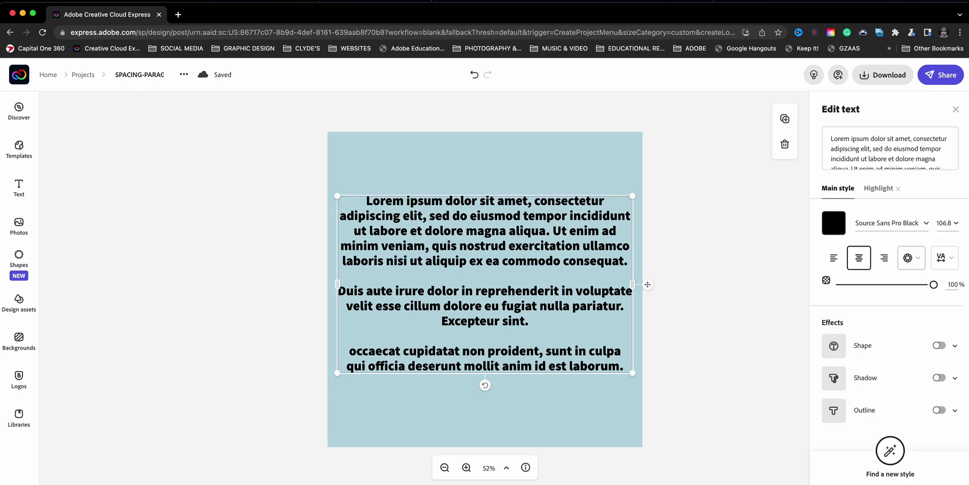
{"action": "left_click", "coordinate": [884, 195]}
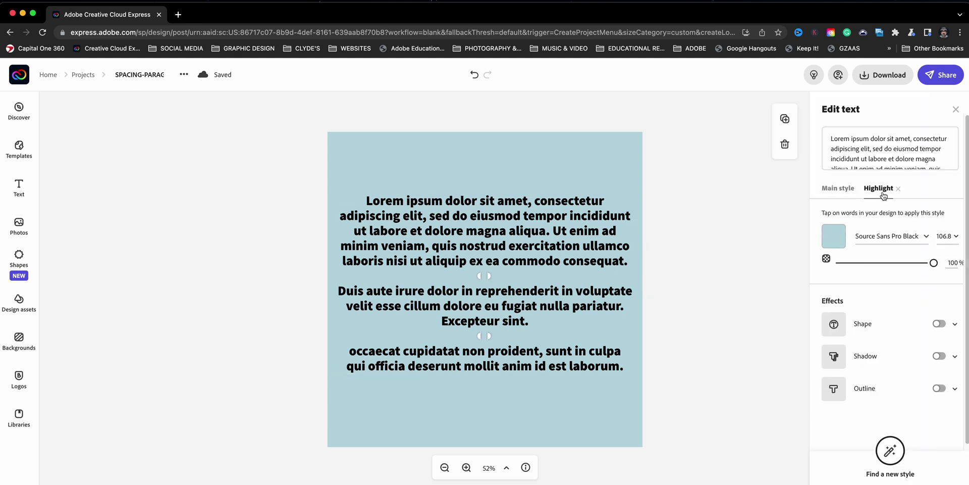
{"action": "left_click", "coordinate": [615, 157]}
{"action": "left_click", "coordinate": [833, 137]}
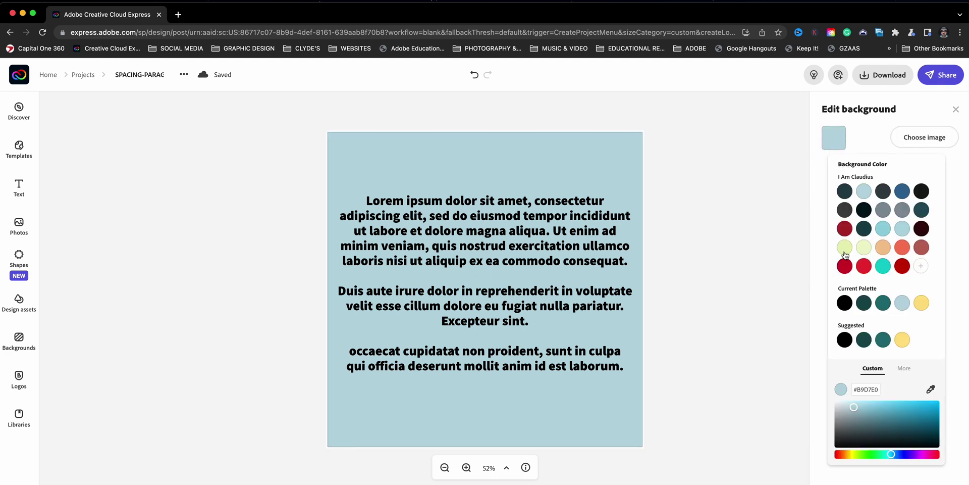
{"action": "left_click", "coordinate": [904, 368]}
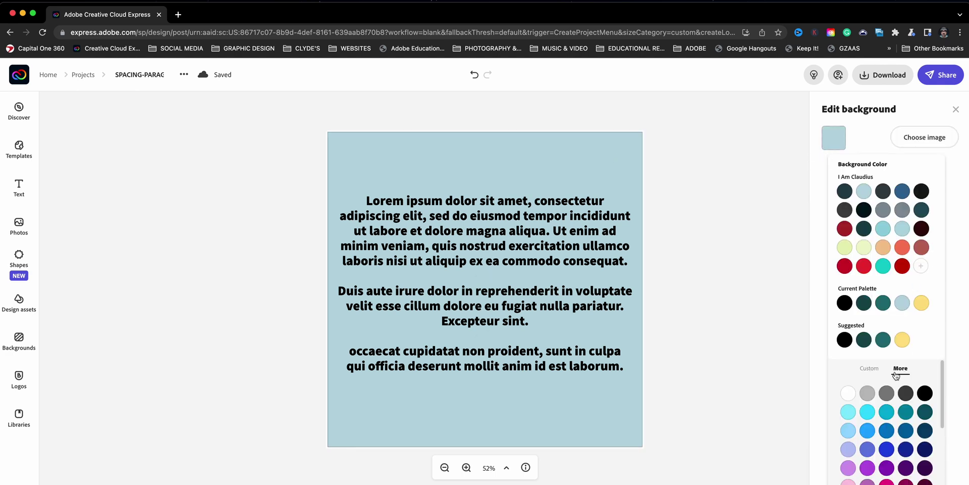
{"action": "left_click", "coordinate": [847, 393]}
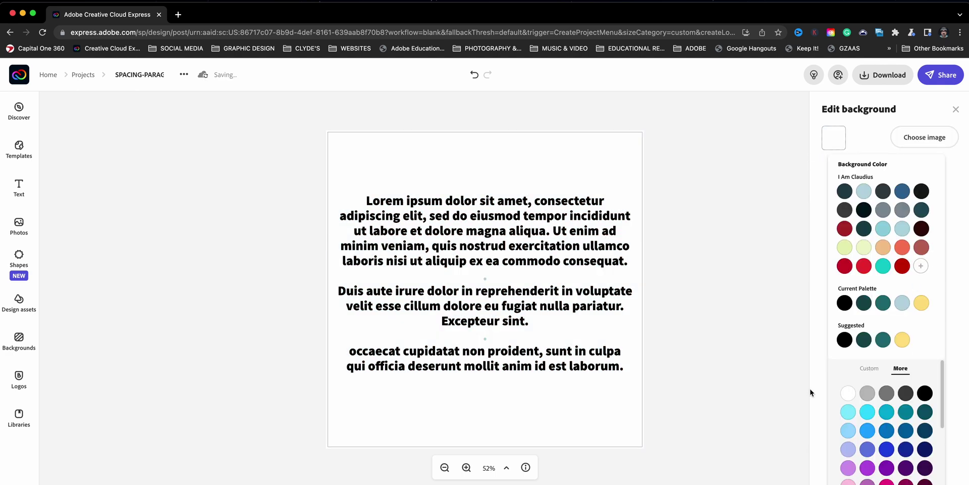
Step: Set the Highlight style colour to white (#FFFFFF)
{"action": "left_click", "coordinate": [486, 284]}
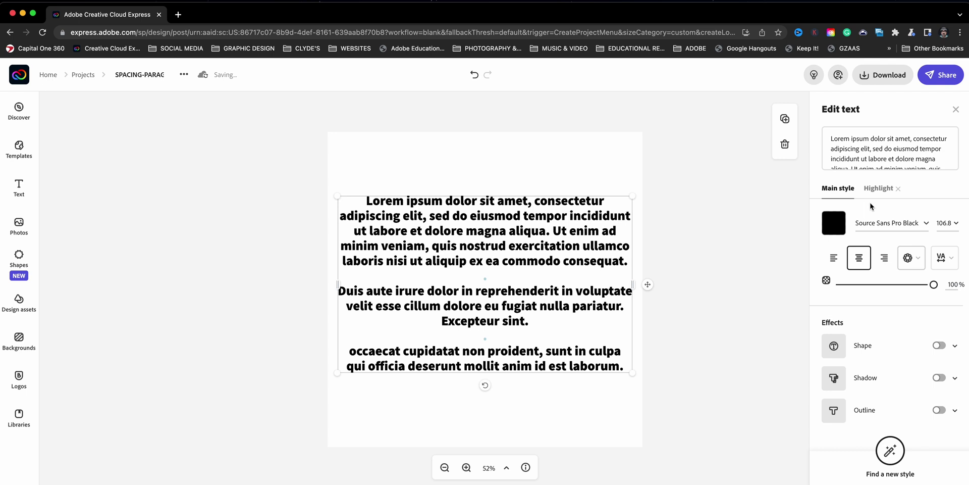
{"action": "left_click", "coordinate": [878, 189]}
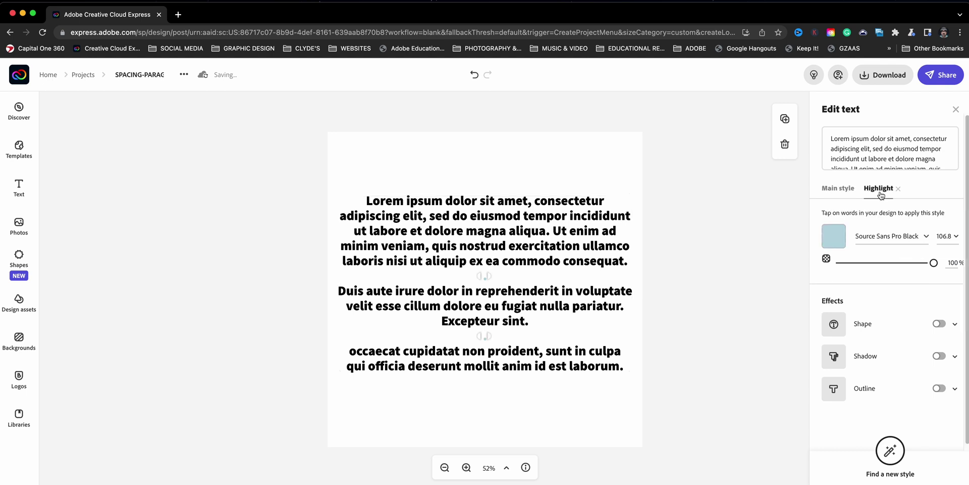
{"action": "left_click", "coordinate": [833, 236]}
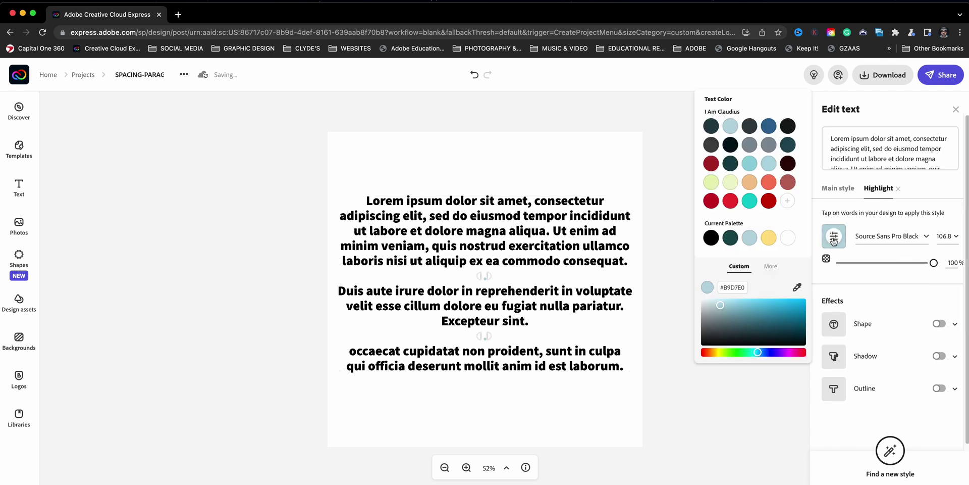
{"action": "left_click", "coordinate": [787, 239]}
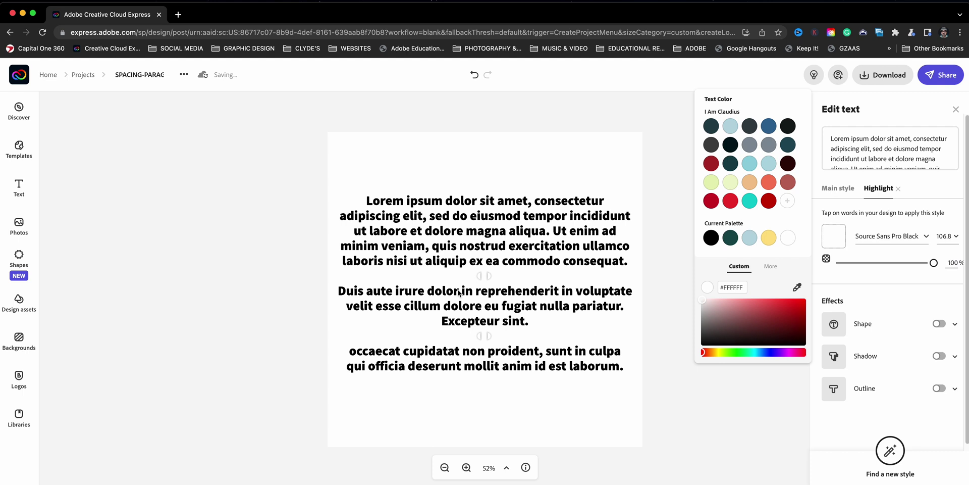